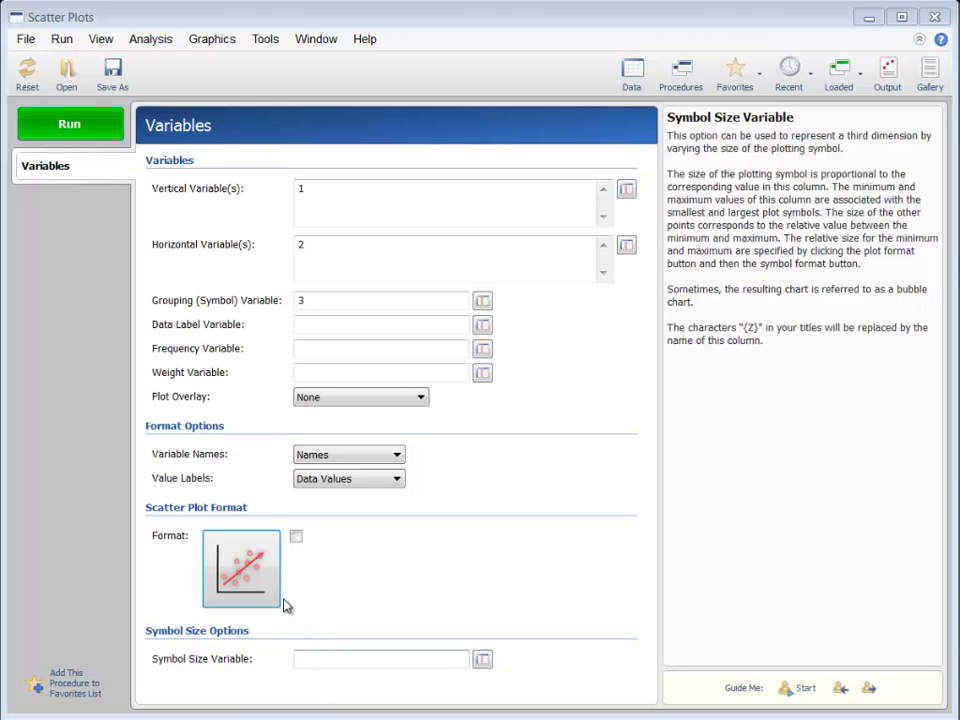
- Open the Scatter Plot Format settings and close its File menu without choosing anything
click(248, 570)
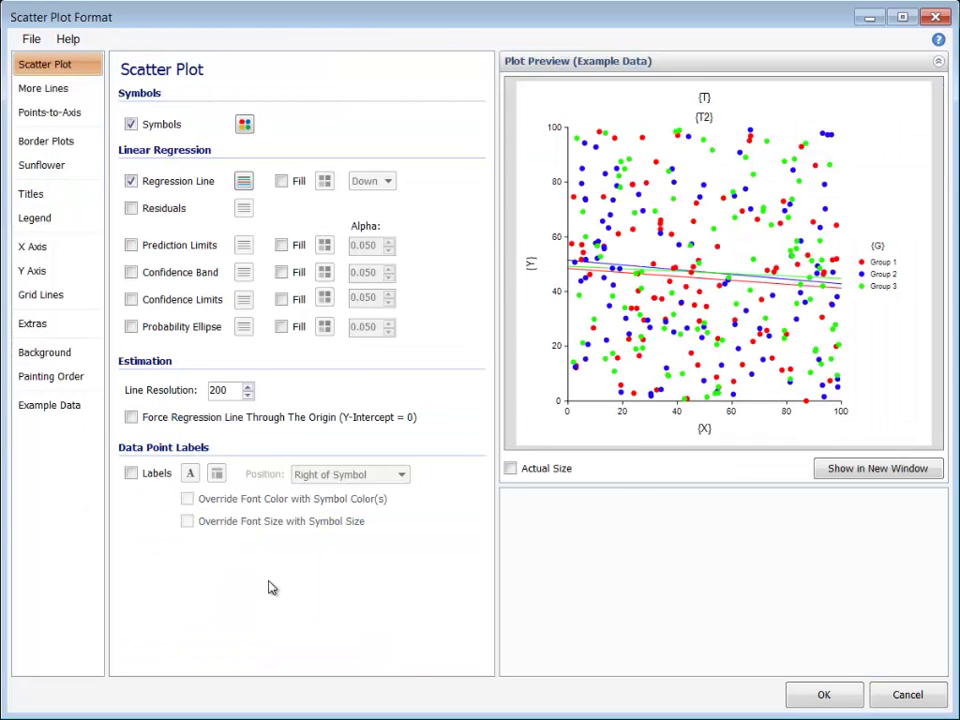
click(32, 40)
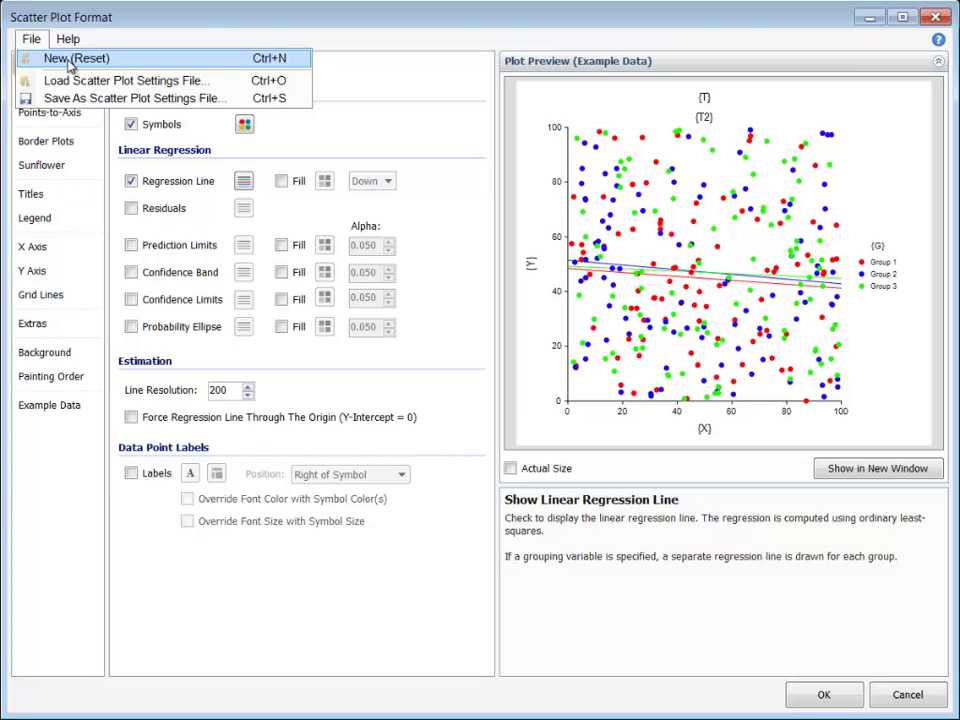
click(193, 26)
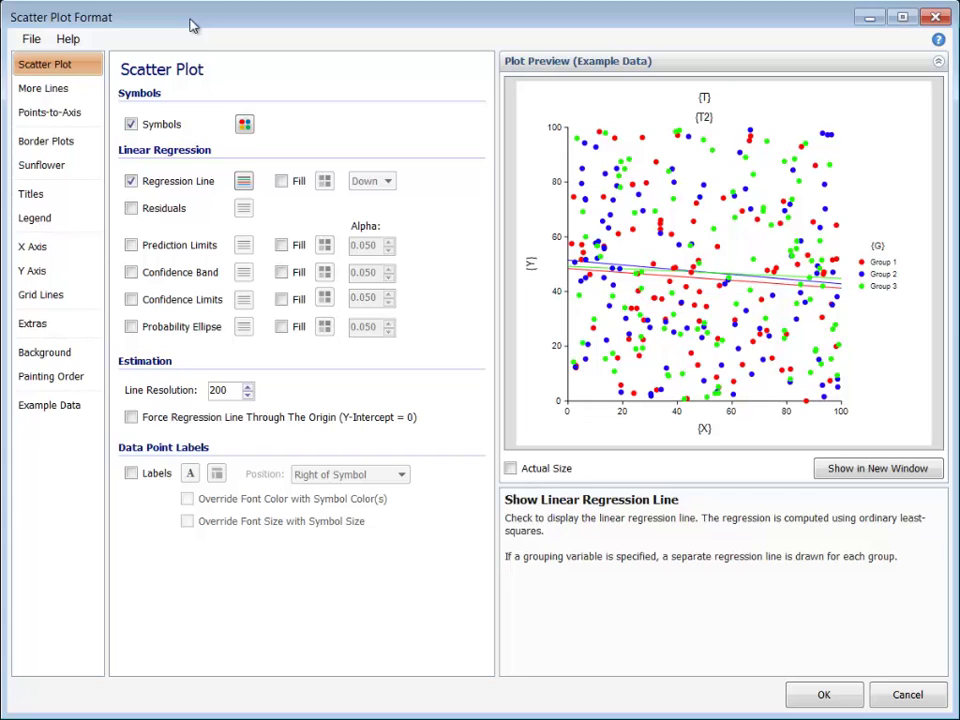
- Turn on Note1 under Extras > Notes, rename it 'My Note', and set font size 12
click(72, 330)
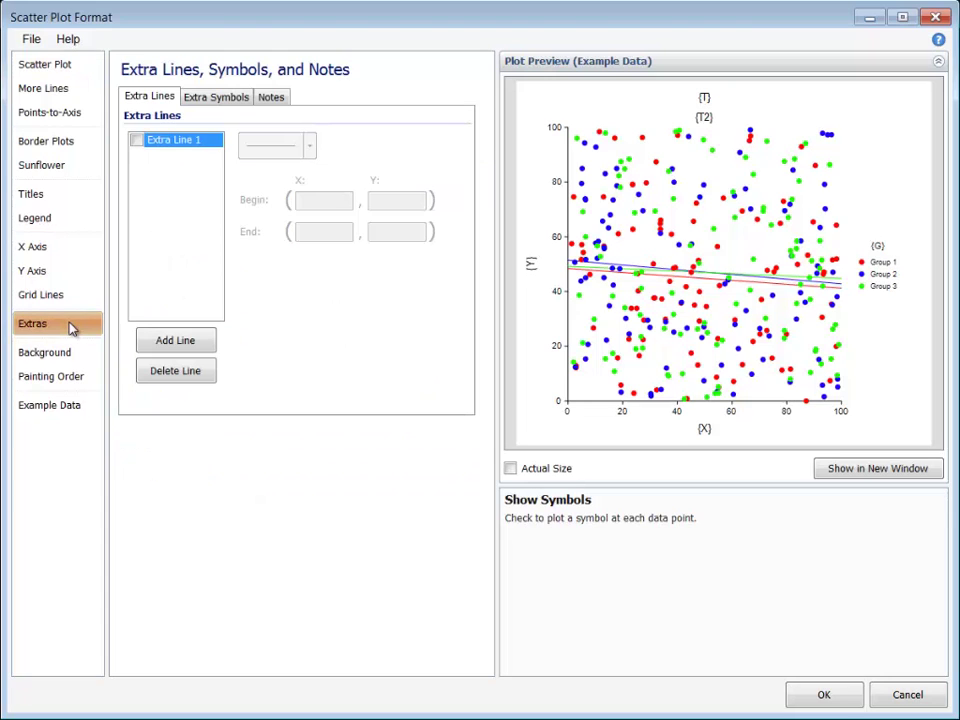
click(214, 98)
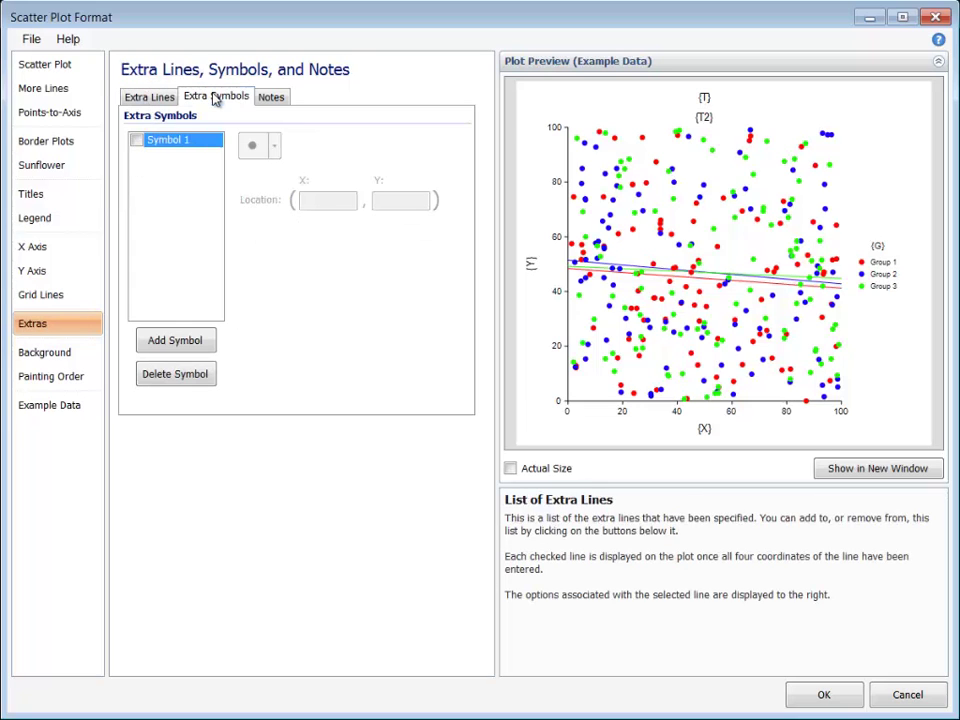
click(274, 98)
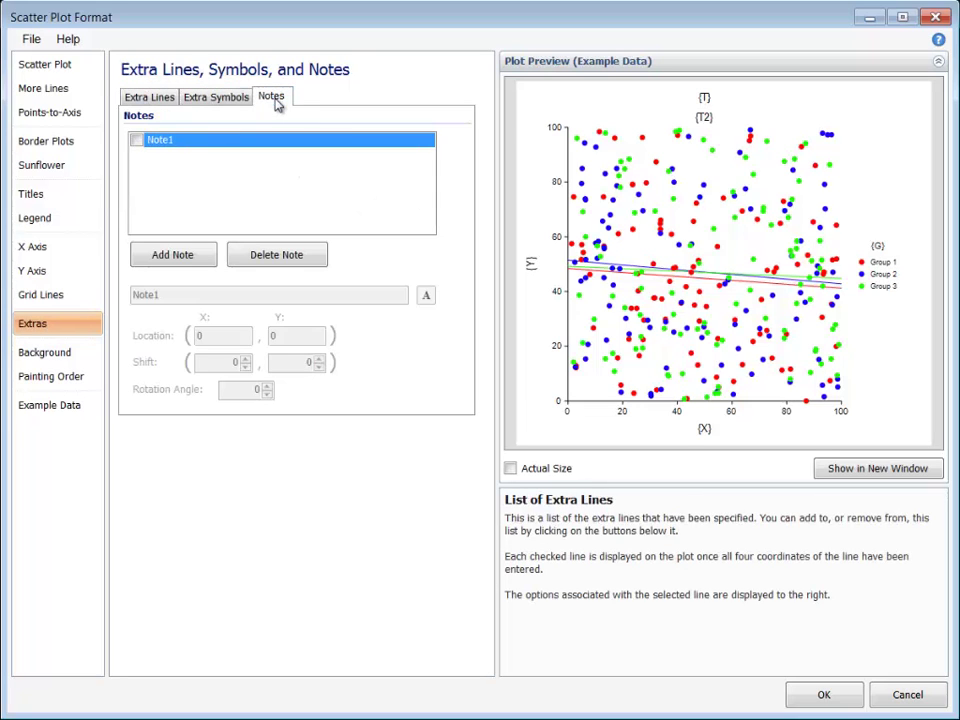
click(136, 141)
drag(167, 296, 124, 294)
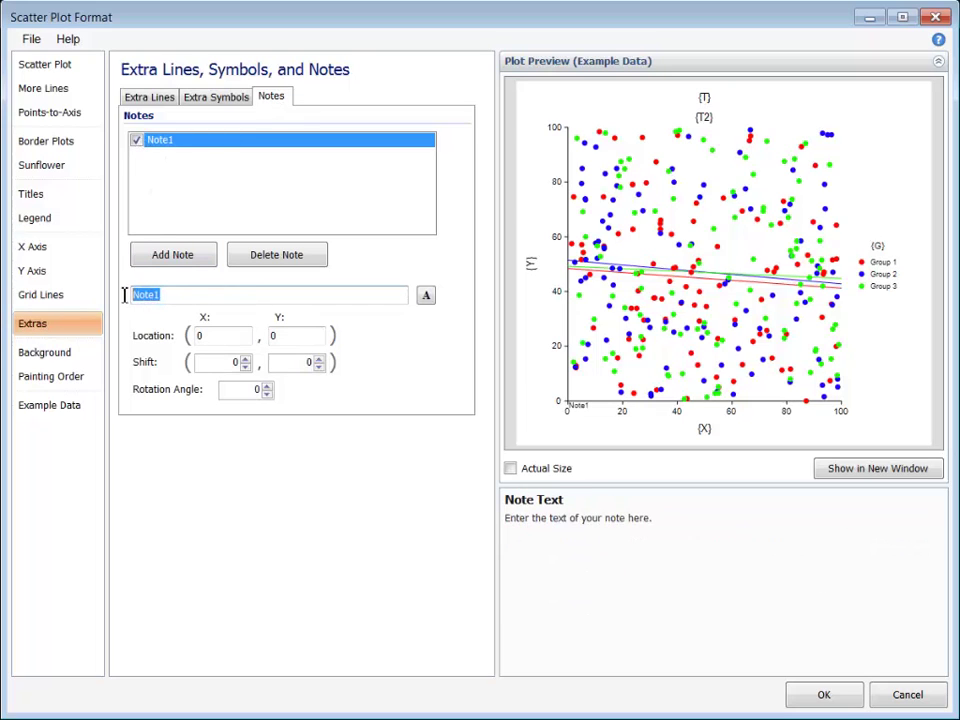
text(My Note)
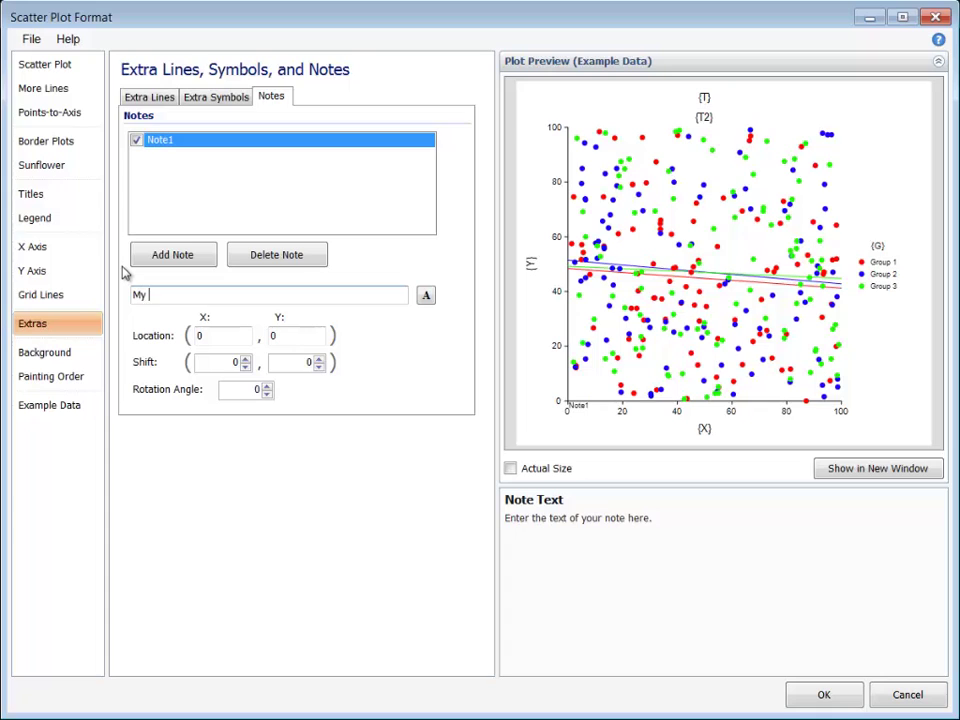
click(424, 296)
click(361, 294)
click(361, 294)
click(566, 511)
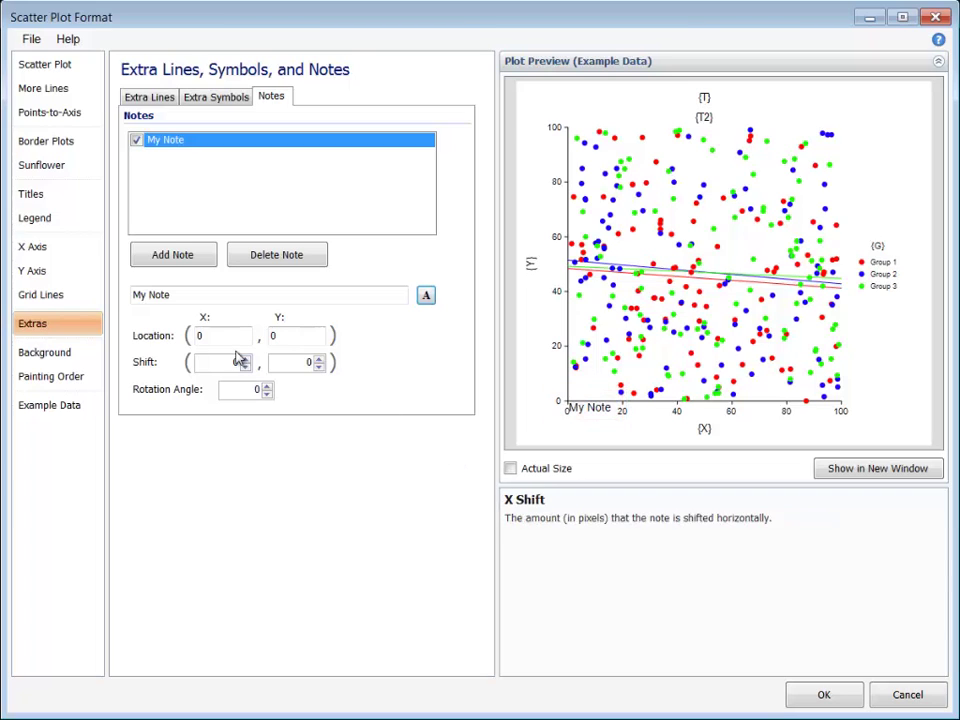
- Place My Note at location 50, 50 and nudge it slightly right
click(196, 335)
text(50)
click(281, 336)
text(50)
click(247, 336)
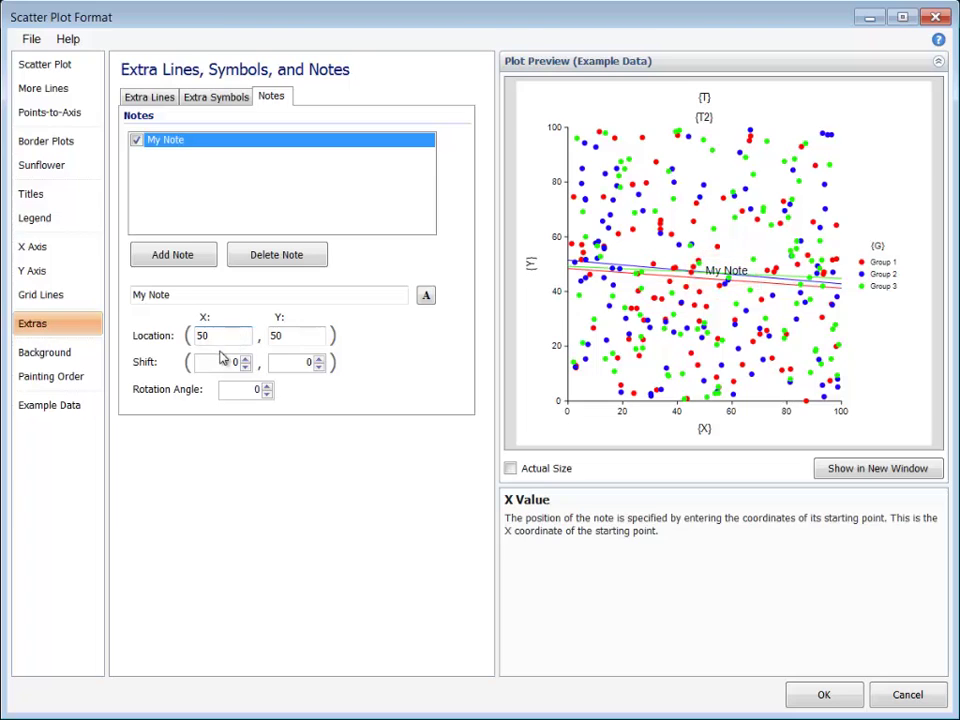
click(245, 358)
click(245, 358)
click(245, 358)
- Fine-tune My Note's vertical shift to move it slightly up
click(317, 366)
click(319, 366)
click(319, 366)
click(319, 366)
click(319, 366)
click(319, 366)
click(319, 366)
click(319, 366)
click(319, 366)
click(68, 356)
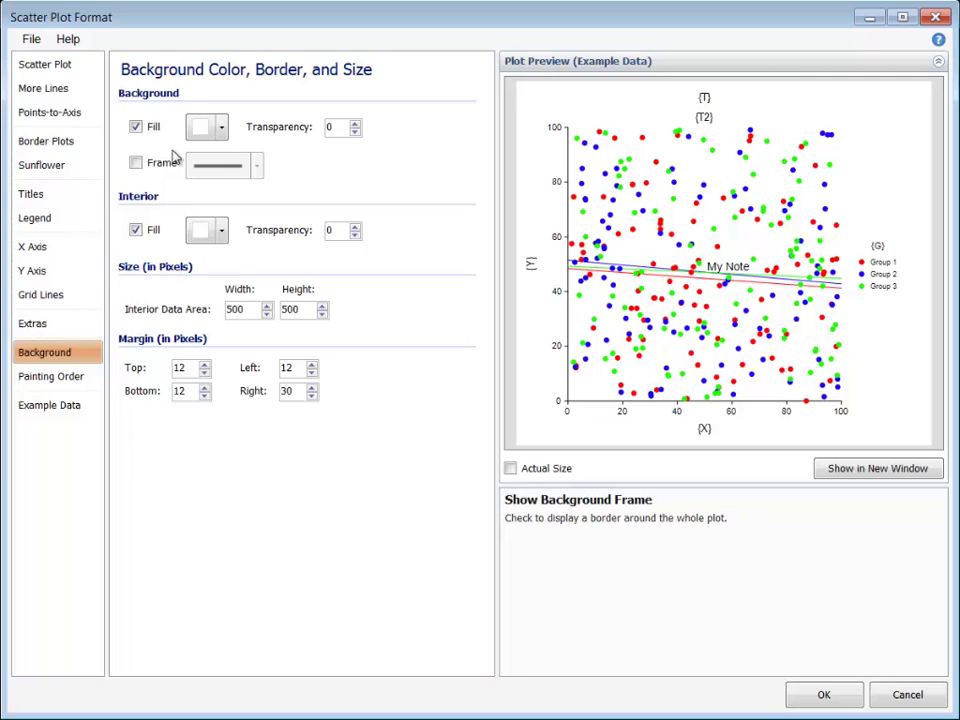
click(221, 128)
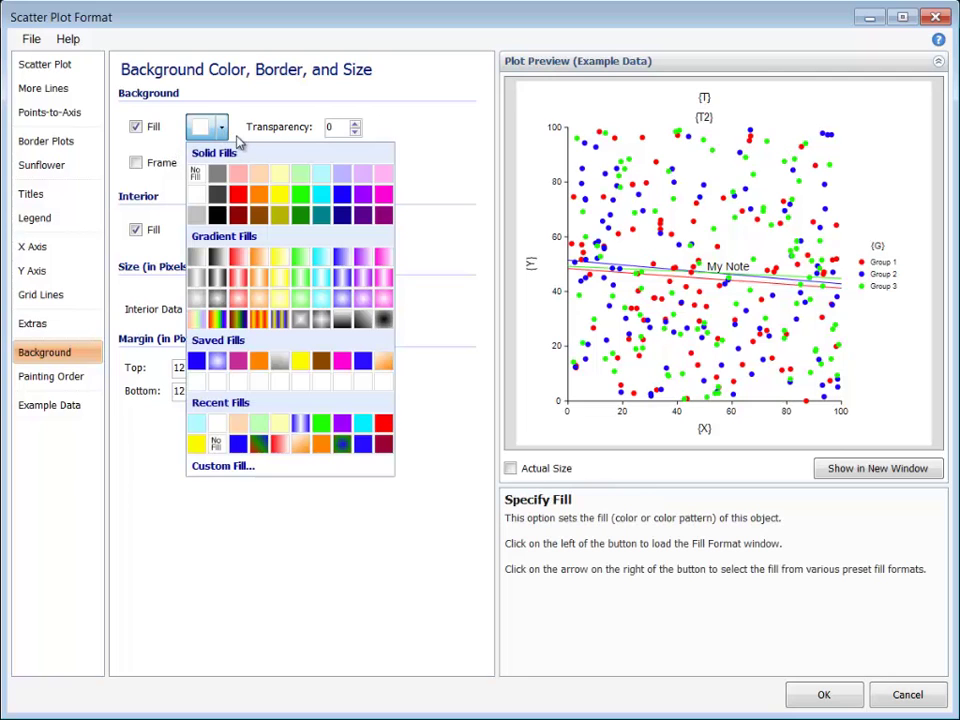
click(301, 175)
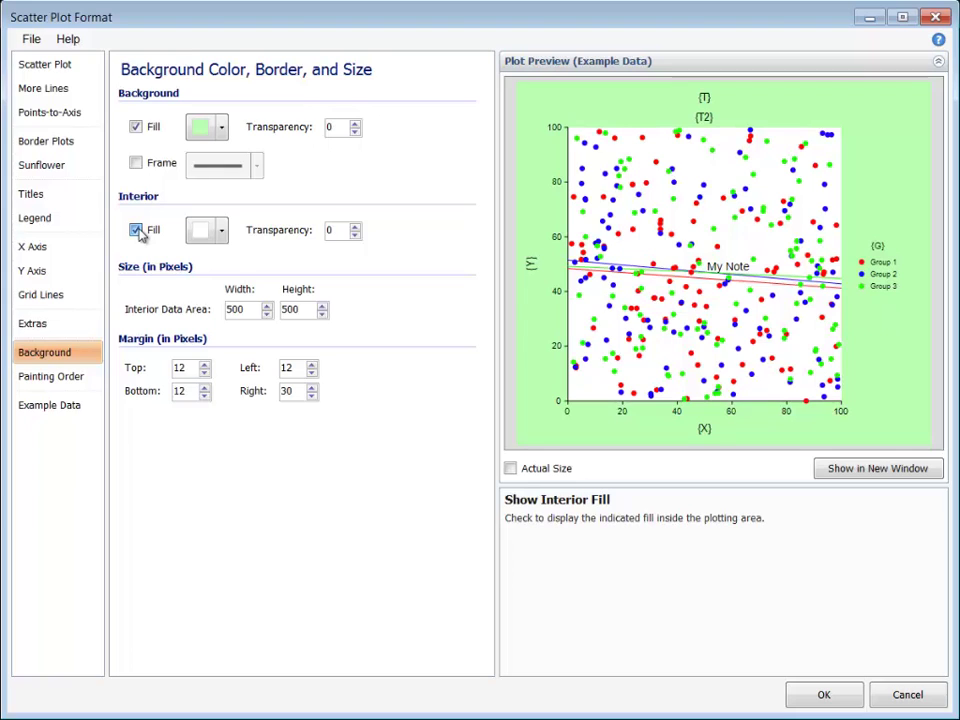
click(139, 231)
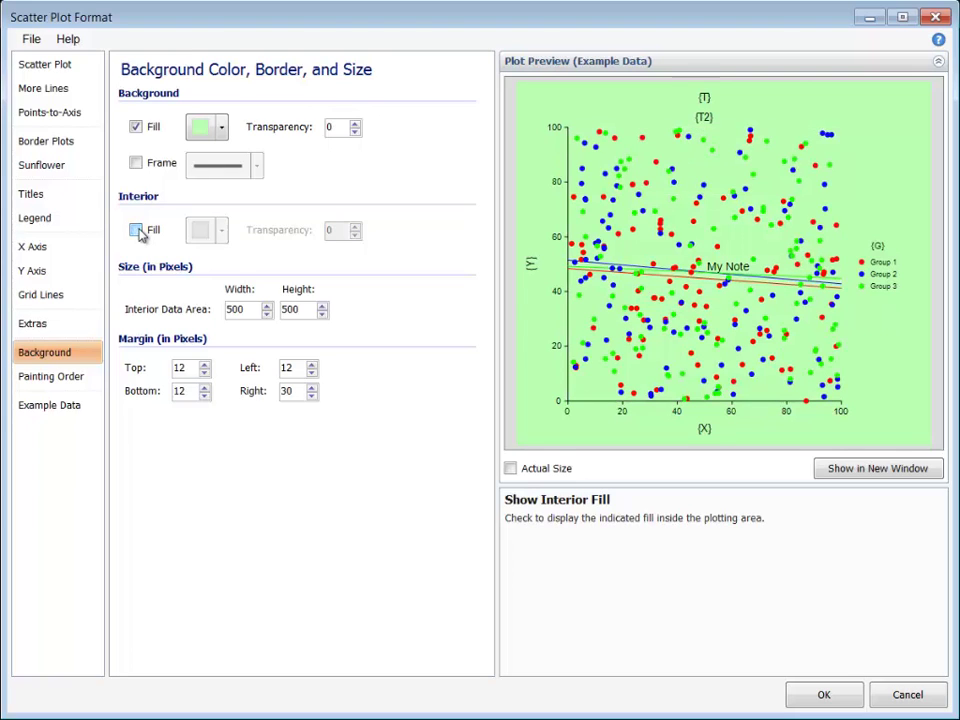
click(136, 230)
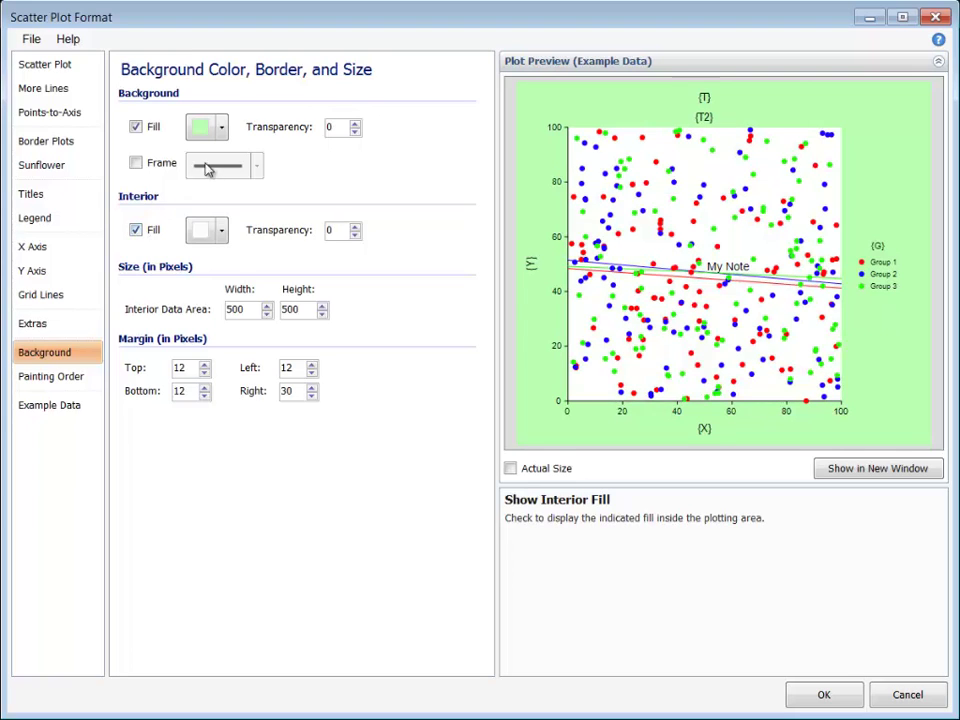
click(221, 127)
click(210, 172)
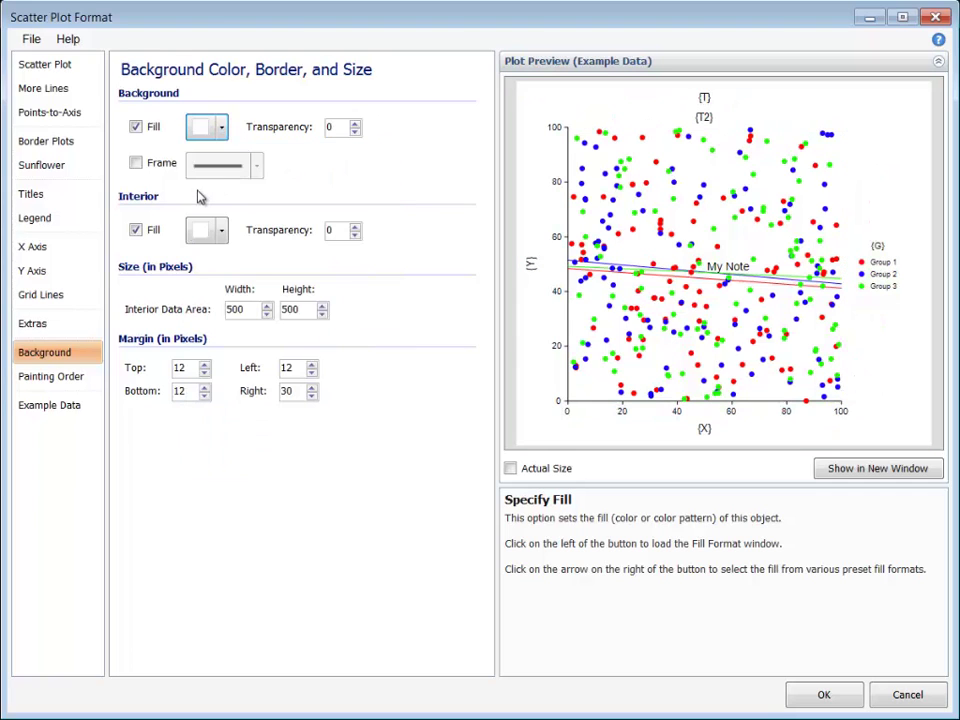
- Set the interior data area width and height to 600 pixels
click(235, 311)
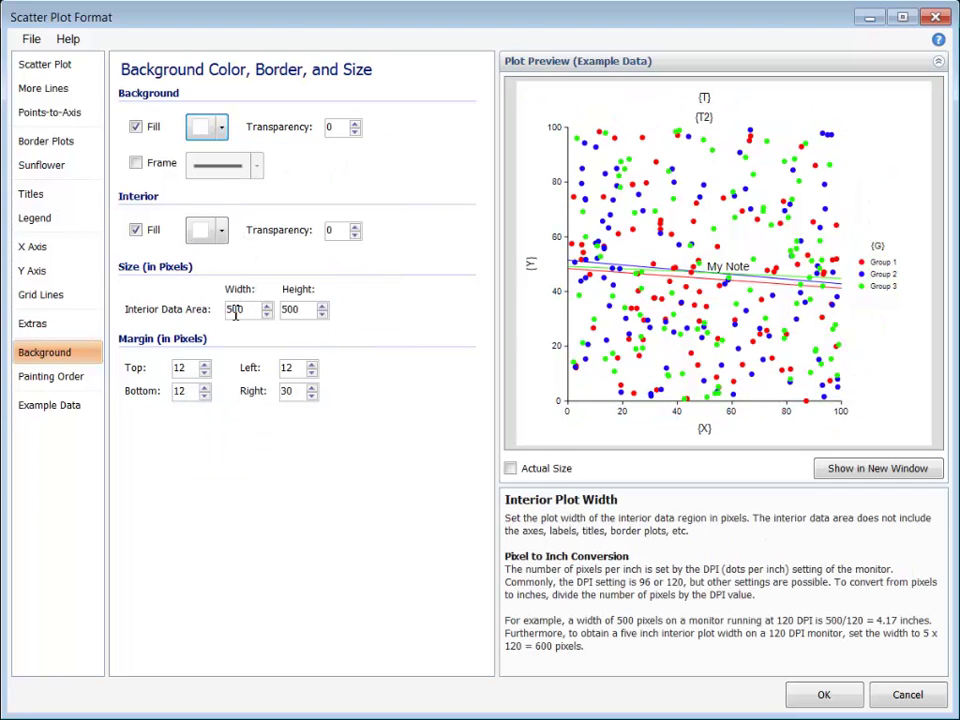
drag(235, 313, 230, 314)
text(6)
click(287, 314)
drag(289, 313, 286, 313)
text(6)
click(256, 310)
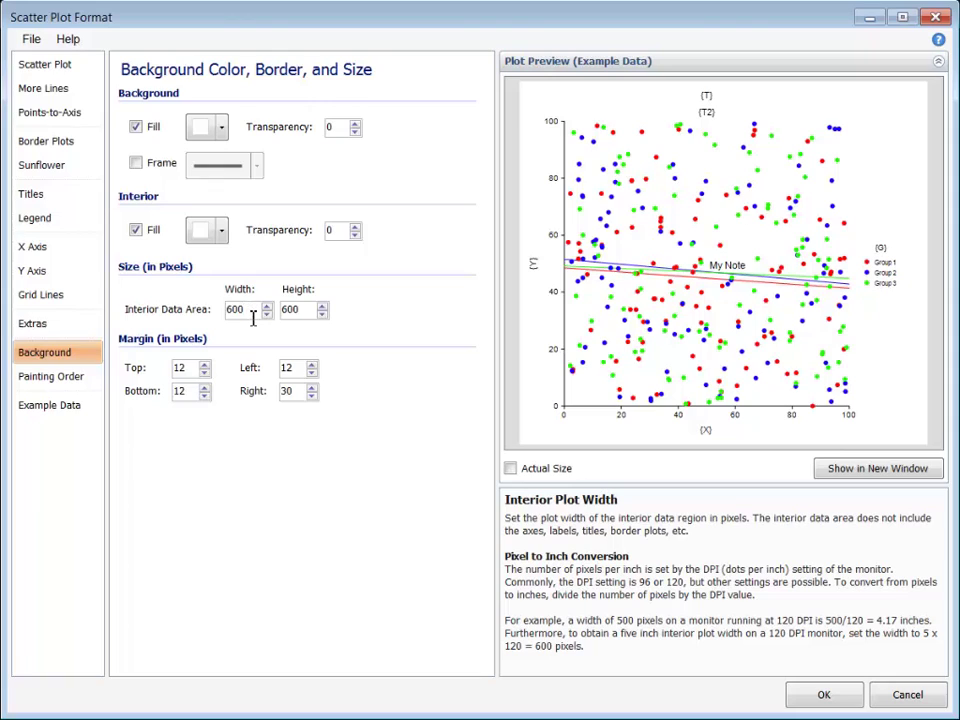
- Change the top margin to 50, then restore it to 12
click(189, 369)
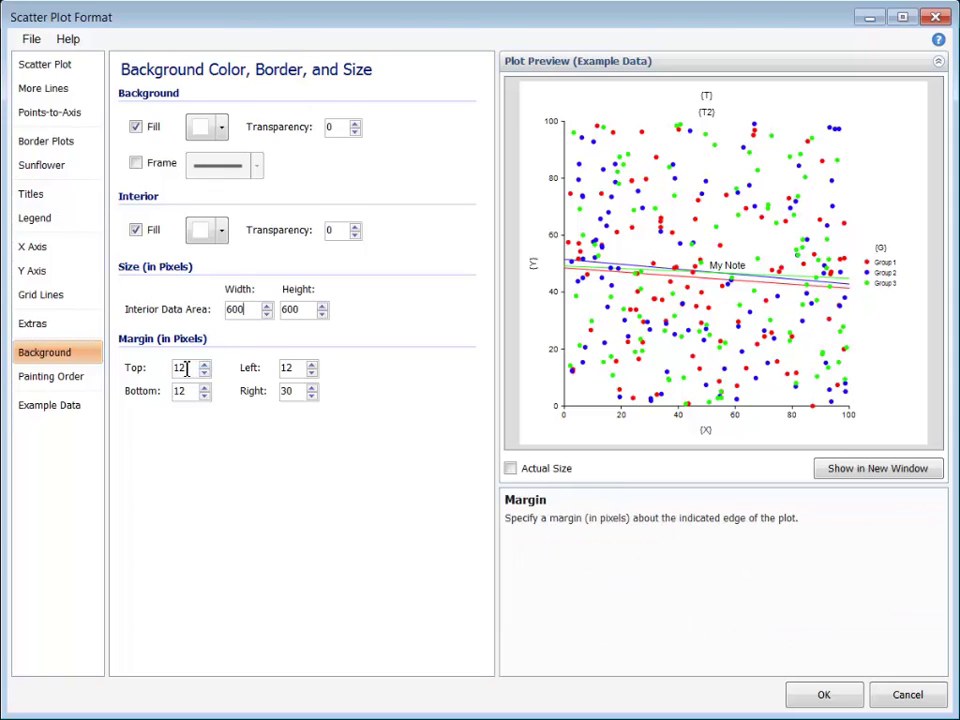
drag(184, 366, 171, 372)
text(50)
click(192, 391)
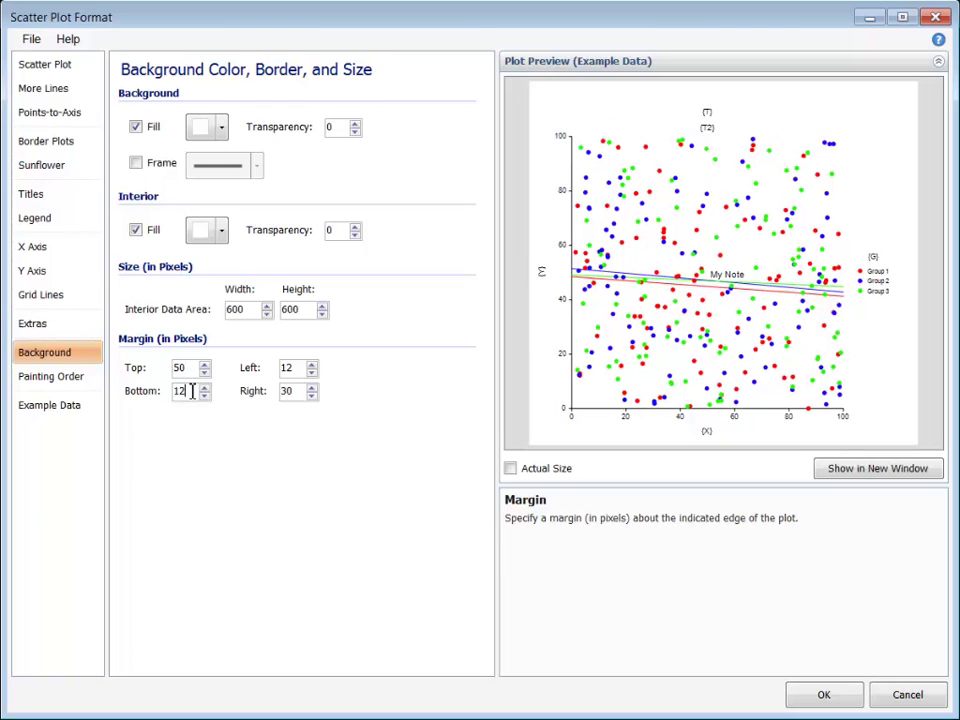
drag(193, 369, 176, 370)
text(12)
click(193, 390)
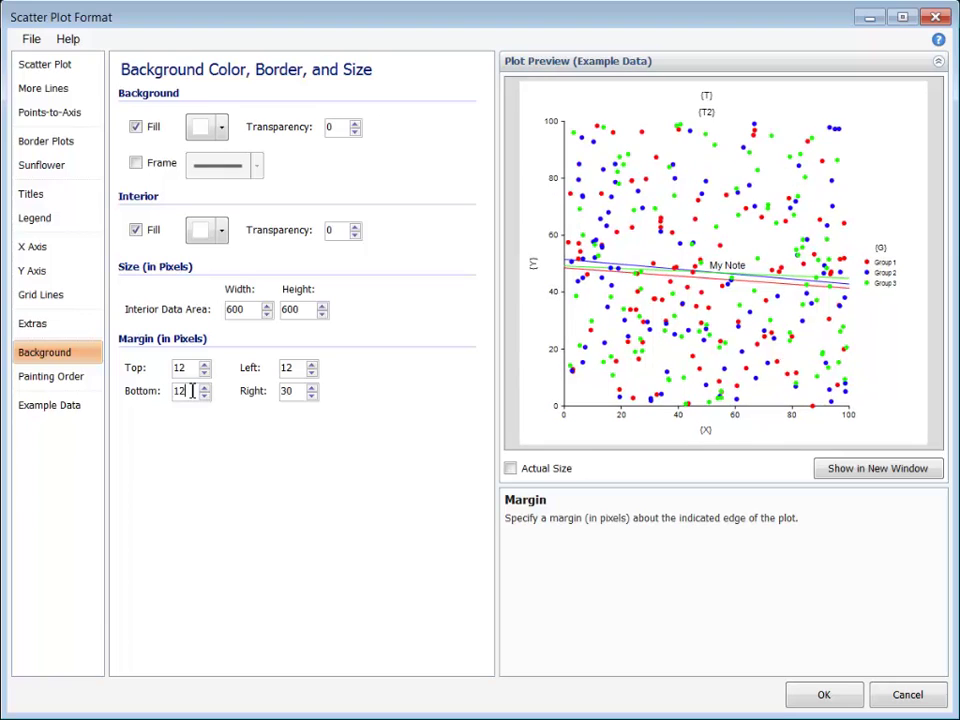
click(91, 381)
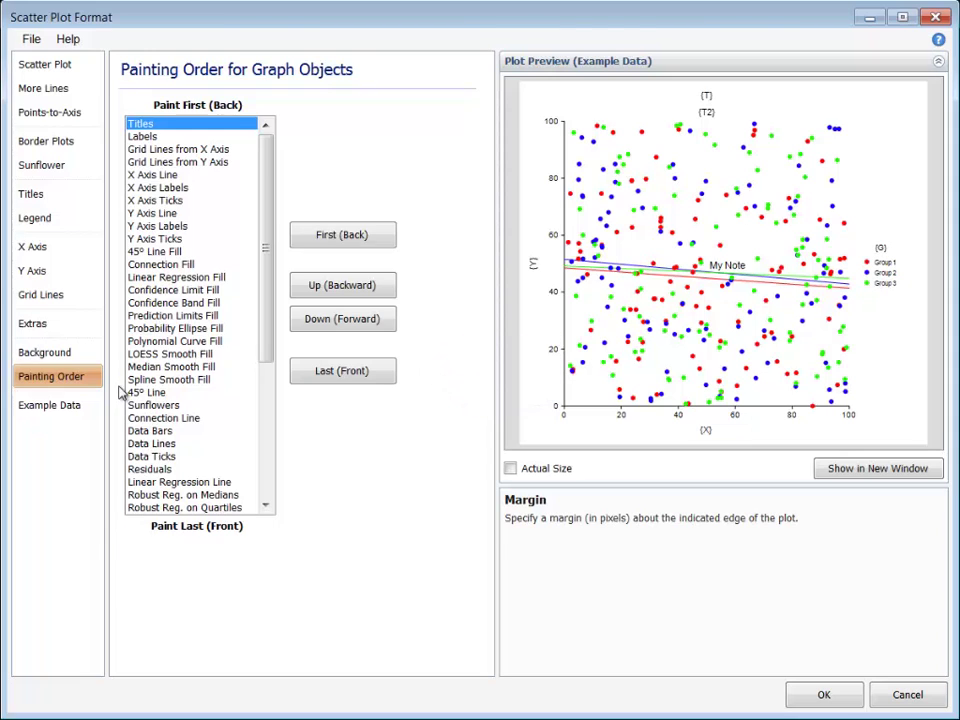
- Move Linear Regression Line to Last (Front) in the painting order
click(176, 483)
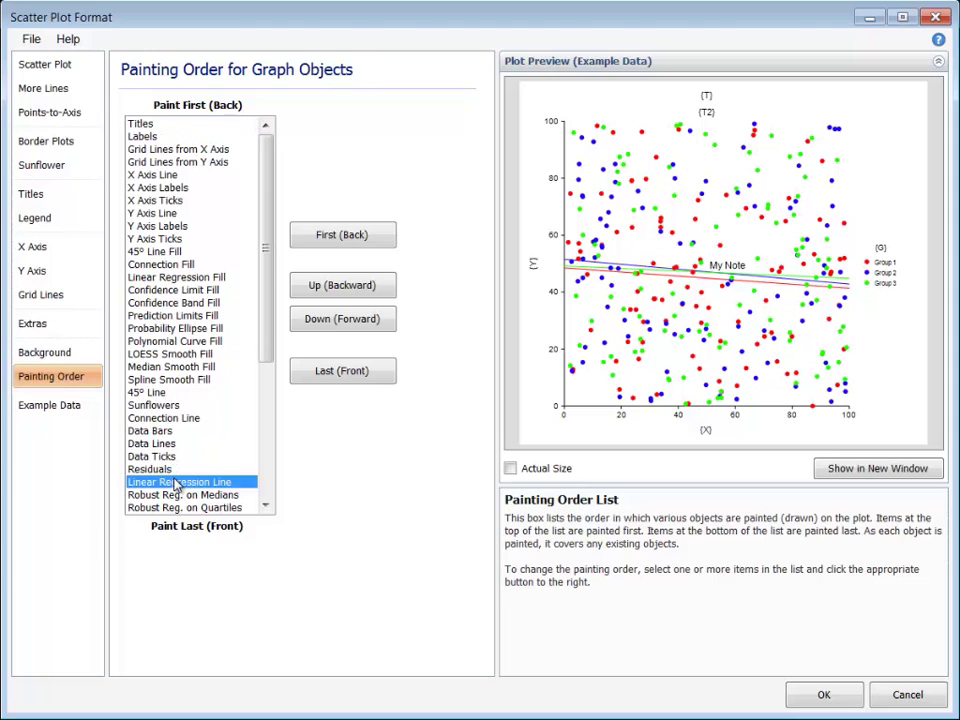
click(331, 372)
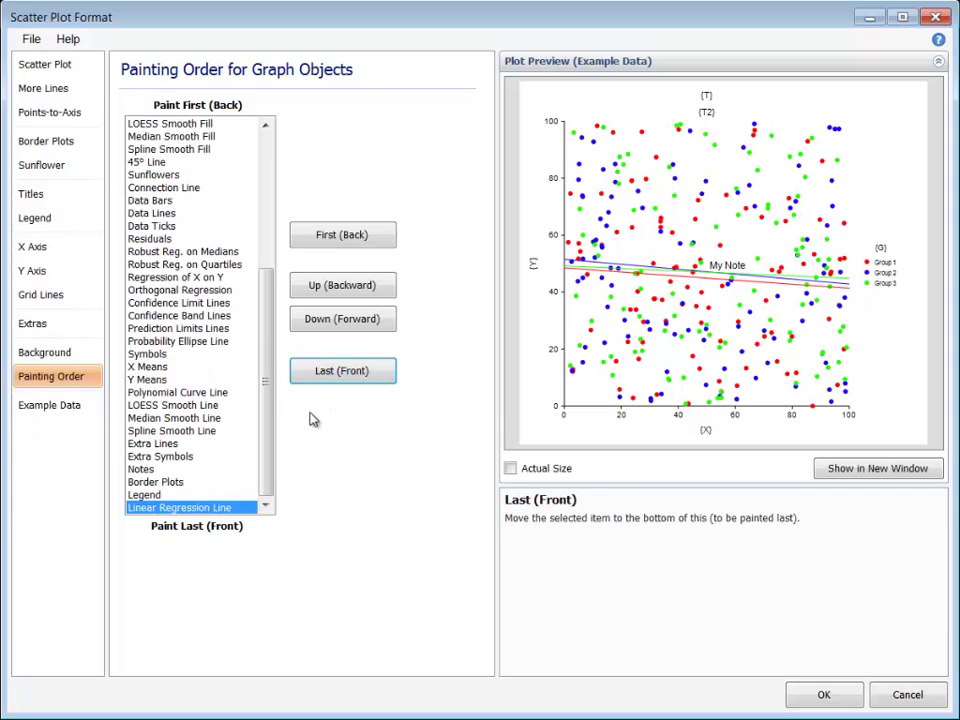
click(76, 419)
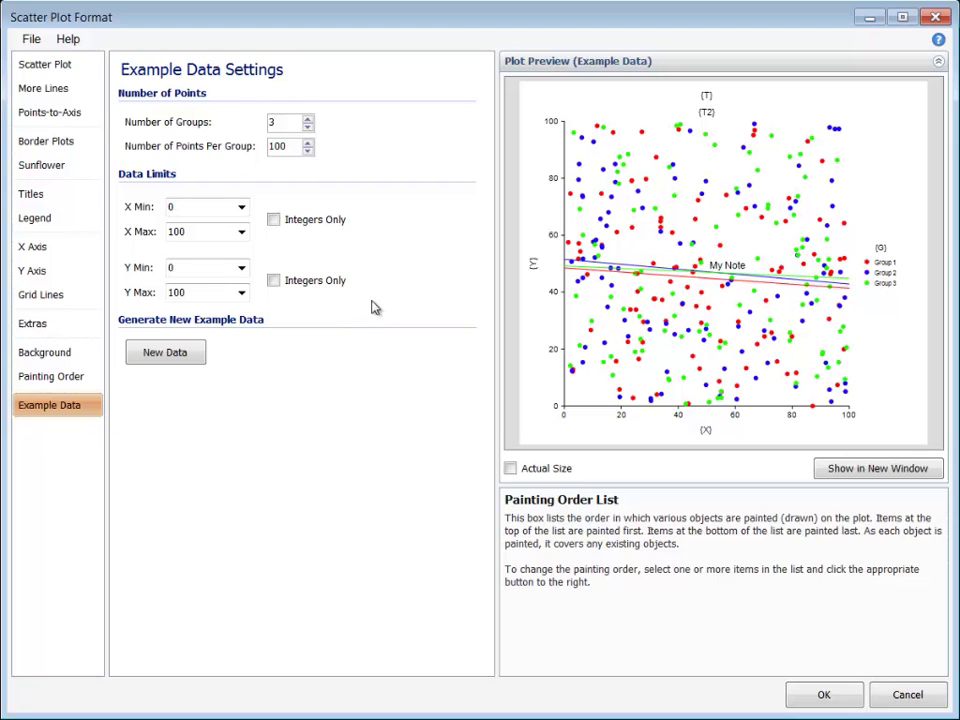
- Try 6 example groups and 130 points per group, then return to 3 groups of 100
click(309, 119)
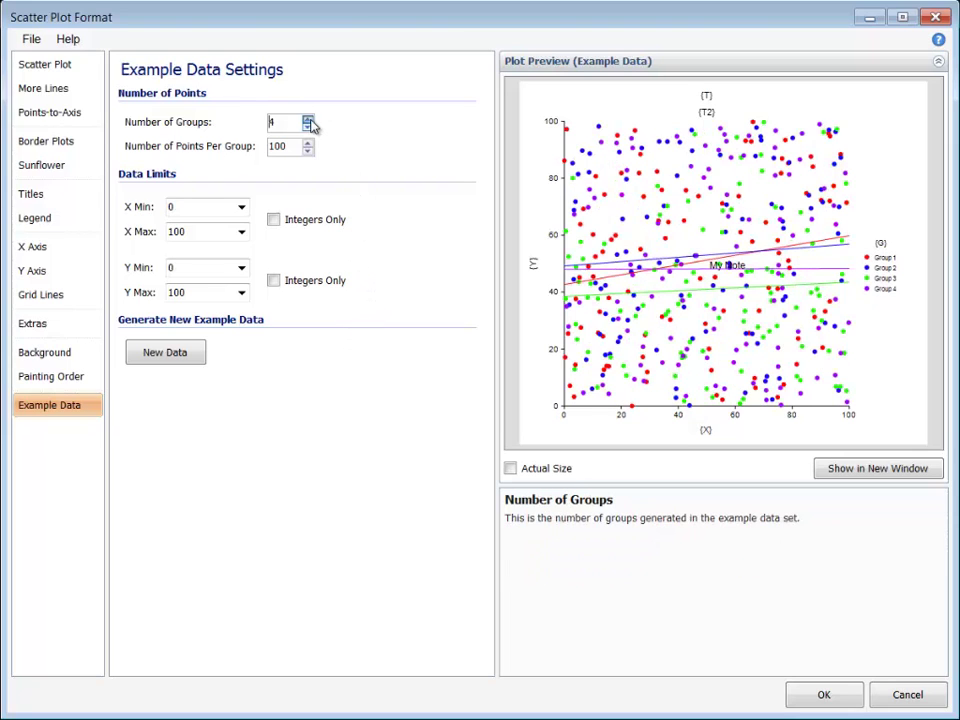
click(309, 119)
click(309, 119)
click(308, 129)
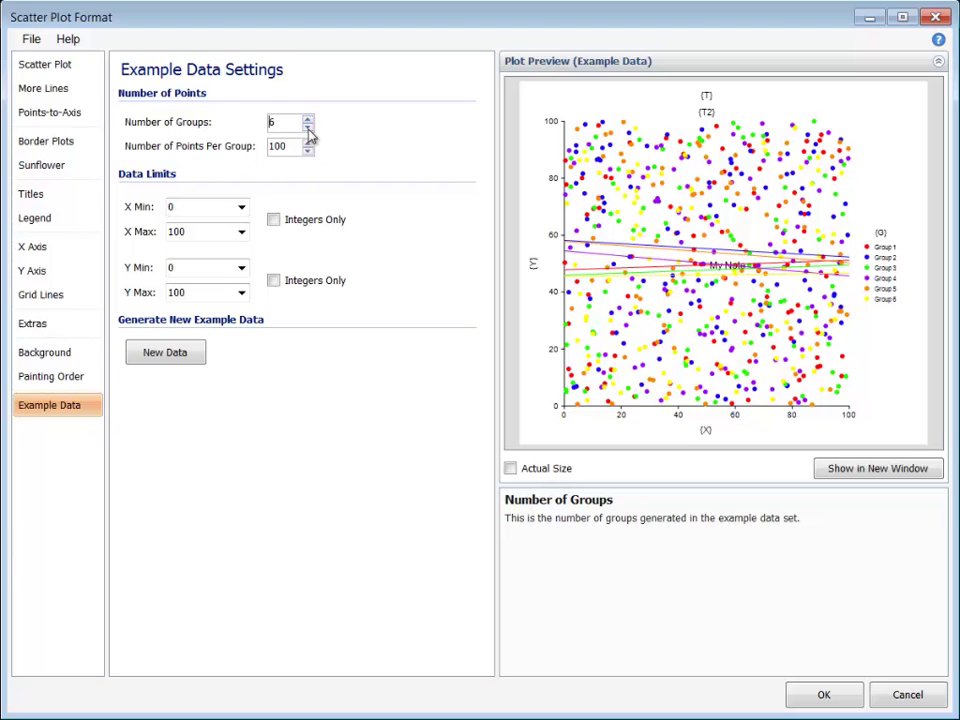
click(308, 129)
click(308, 129)
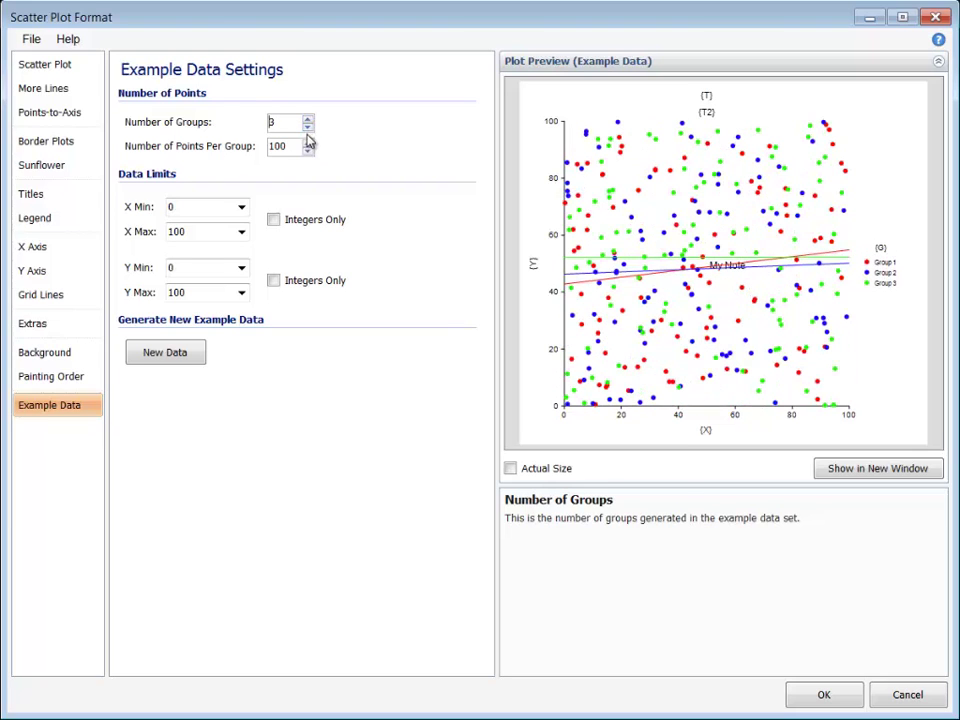
mouse_move(311, 146)
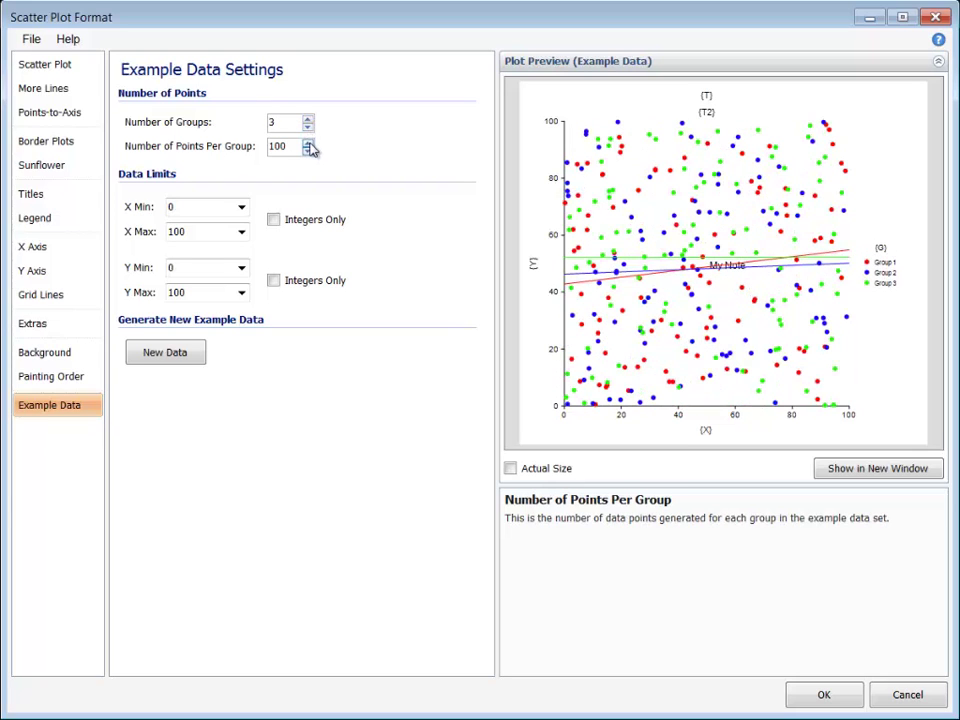
click(309, 143)
click(309, 143)
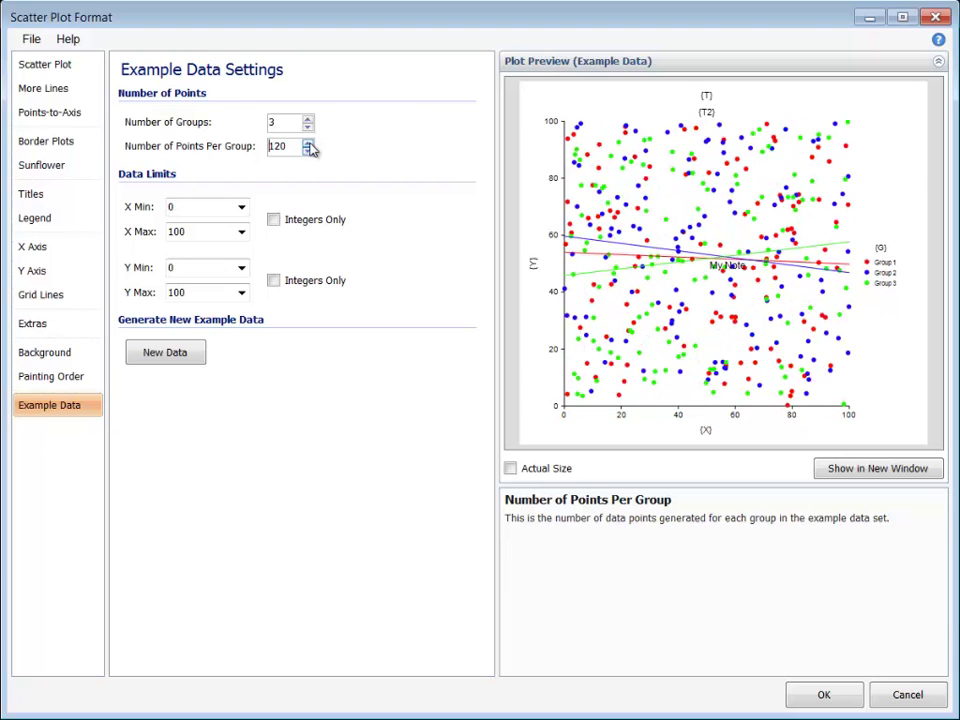
click(309, 145)
click(311, 151)
click(311, 151)
click(312, 154)
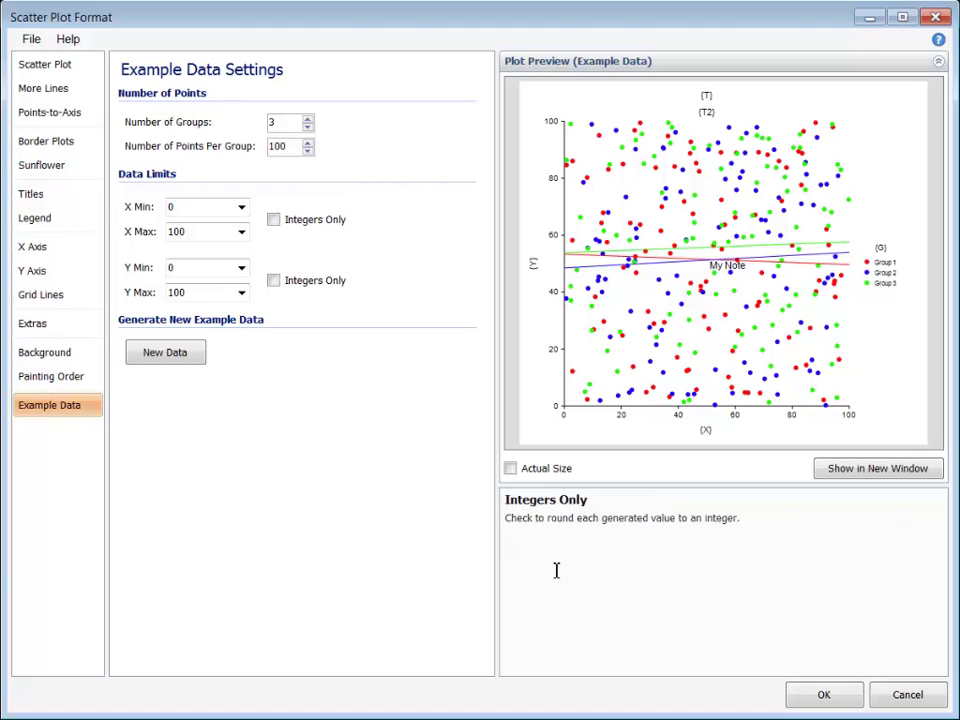
- Save the format changes, turn on Edit During Run, and run the scatter plot procedure
click(819, 696)
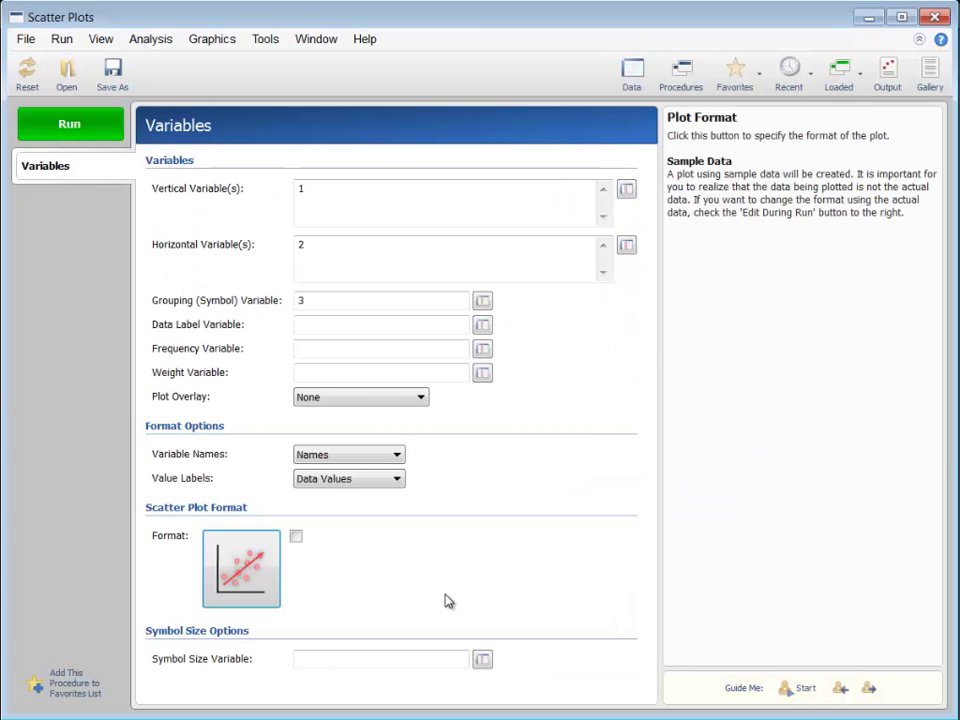
click(297, 538)
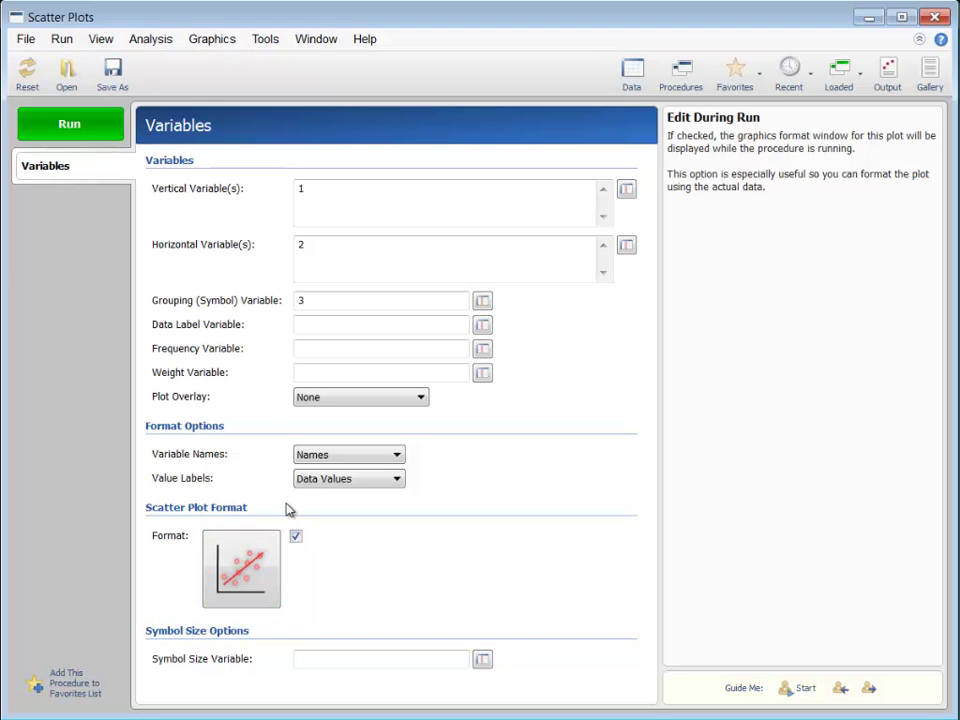
click(84, 124)
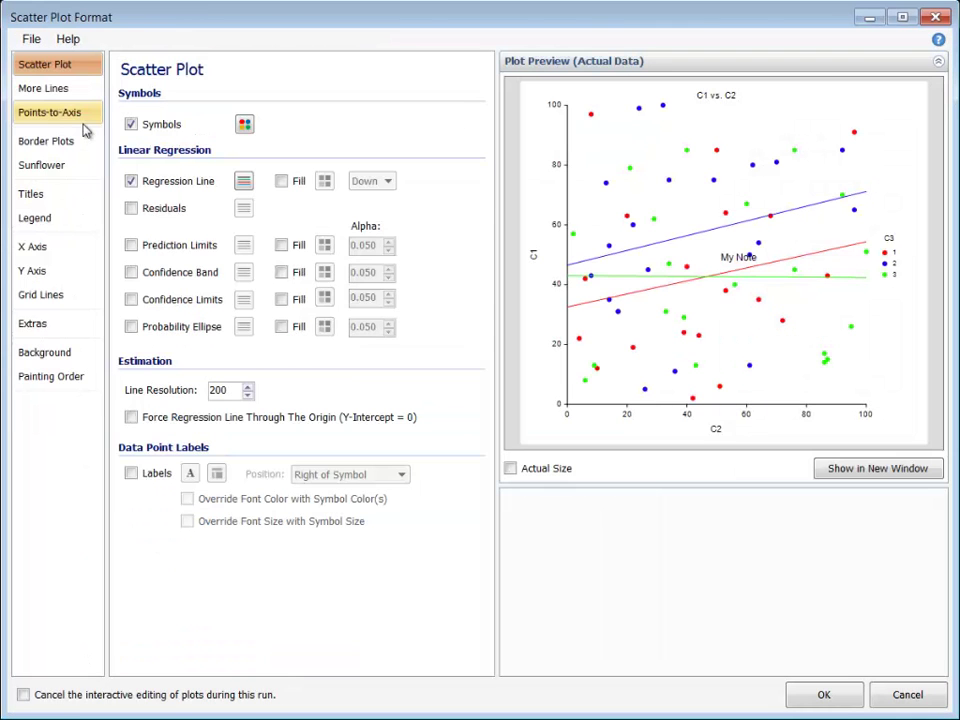
- Lower My Note's X shift to -31 and accept the format to show the output plot
click(70, 325)
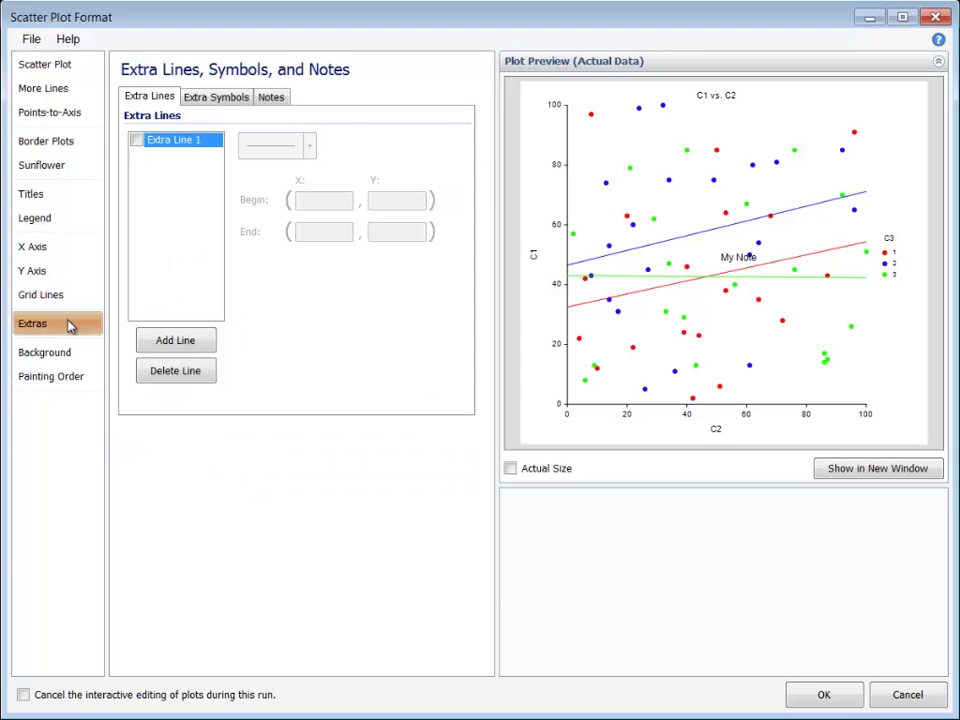
click(272, 99)
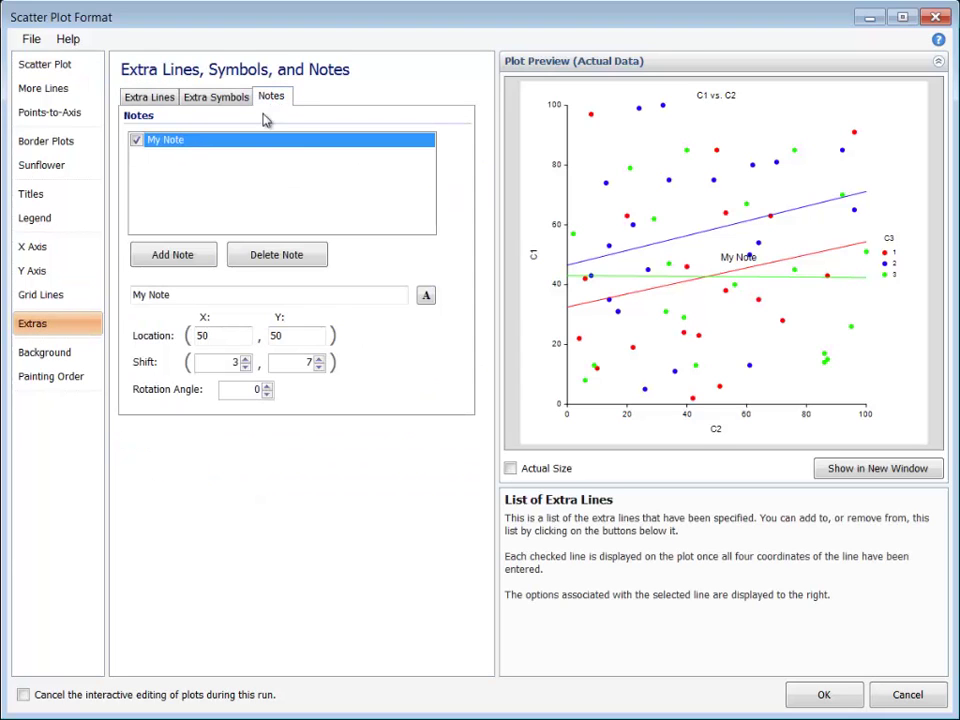
click(245, 366)
click(245, 366)
click(245, 366)
click(245, 366)
click(245, 366)
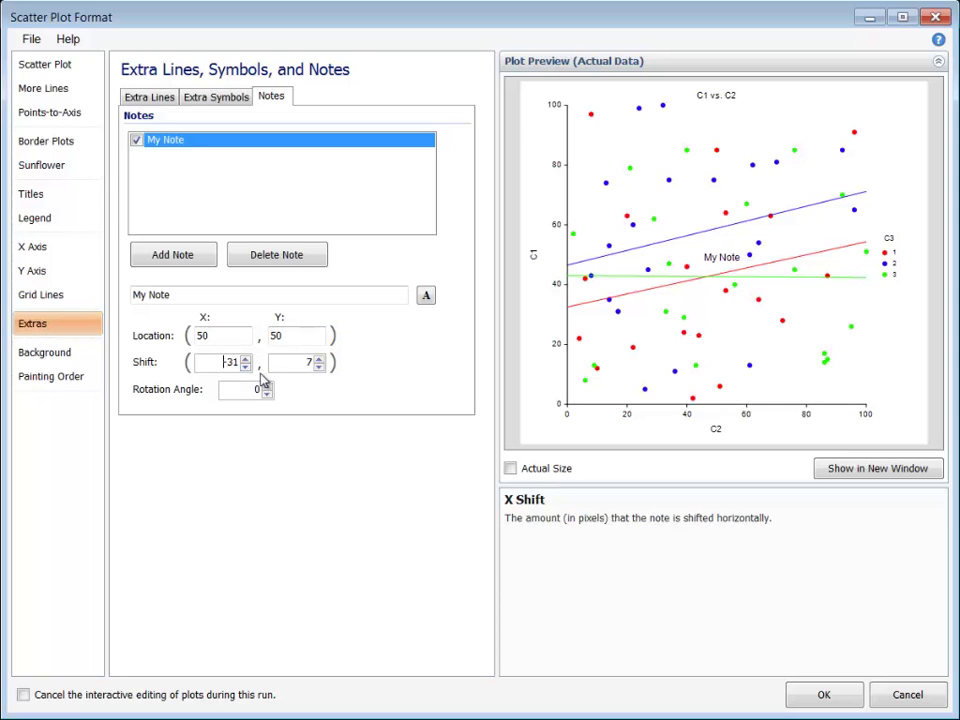
click(825, 697)
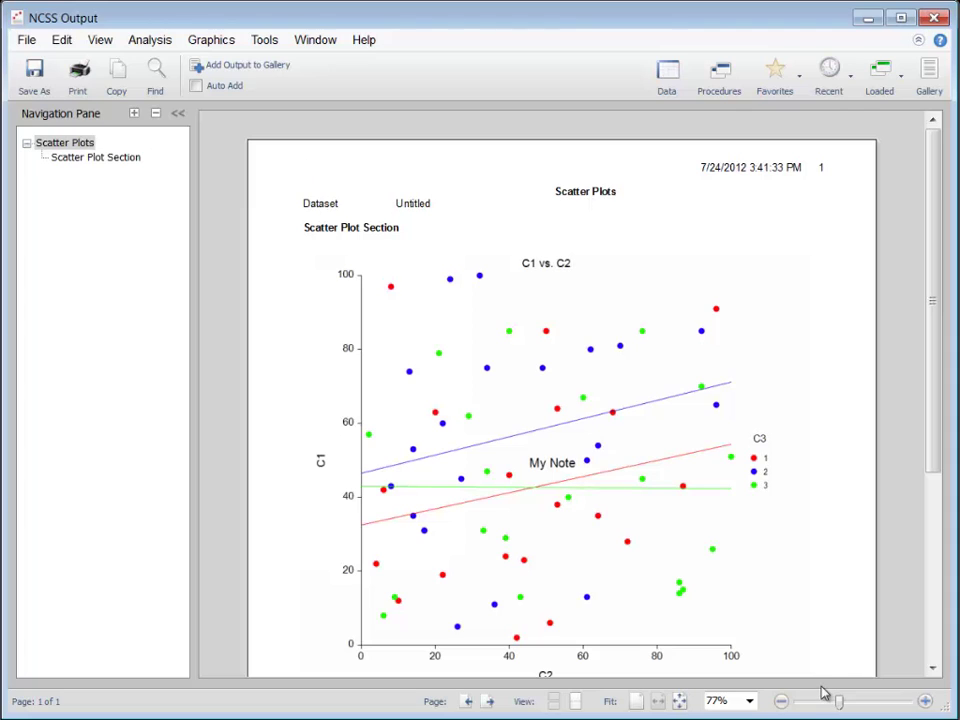
- Switch back to Scatter Plots from the Loaded list and reopen its format settings
click(878, 84)
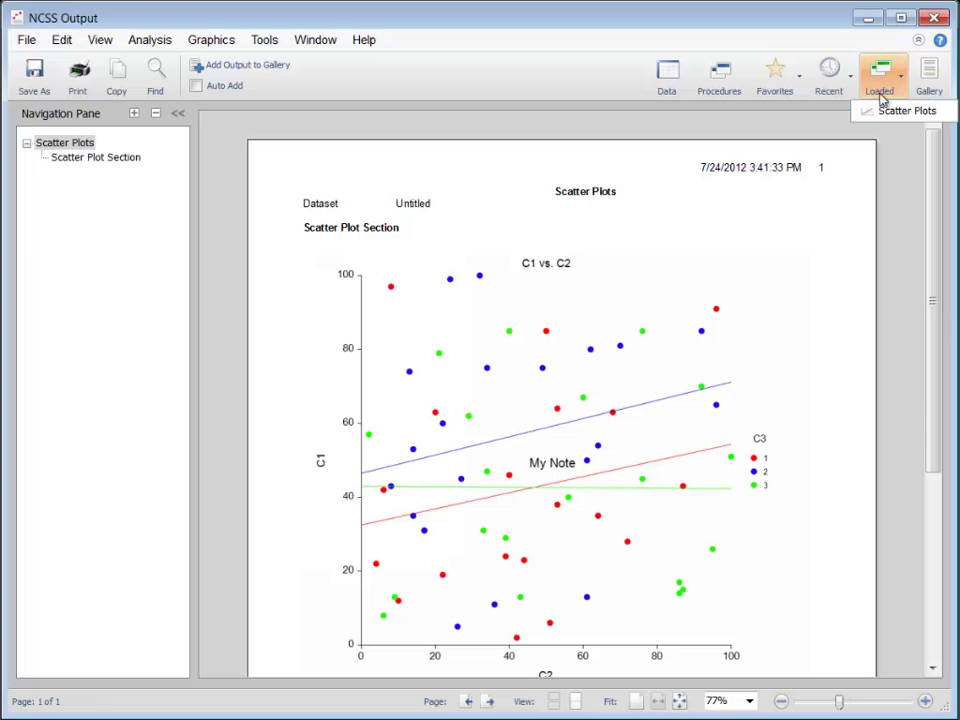
click(900, 109)
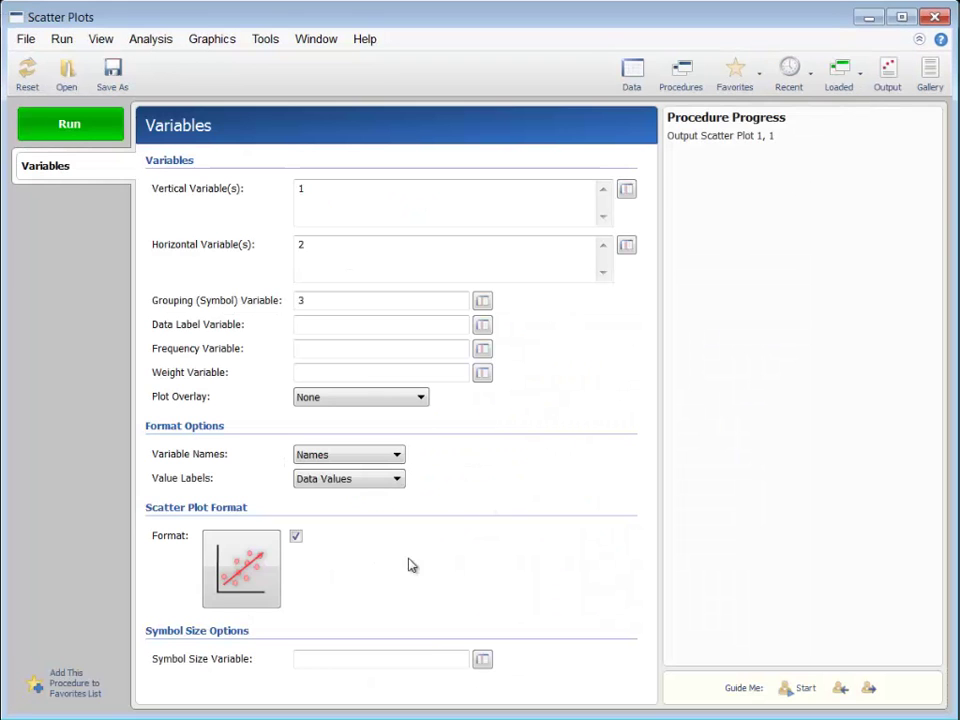
mouse_move(242, 566)
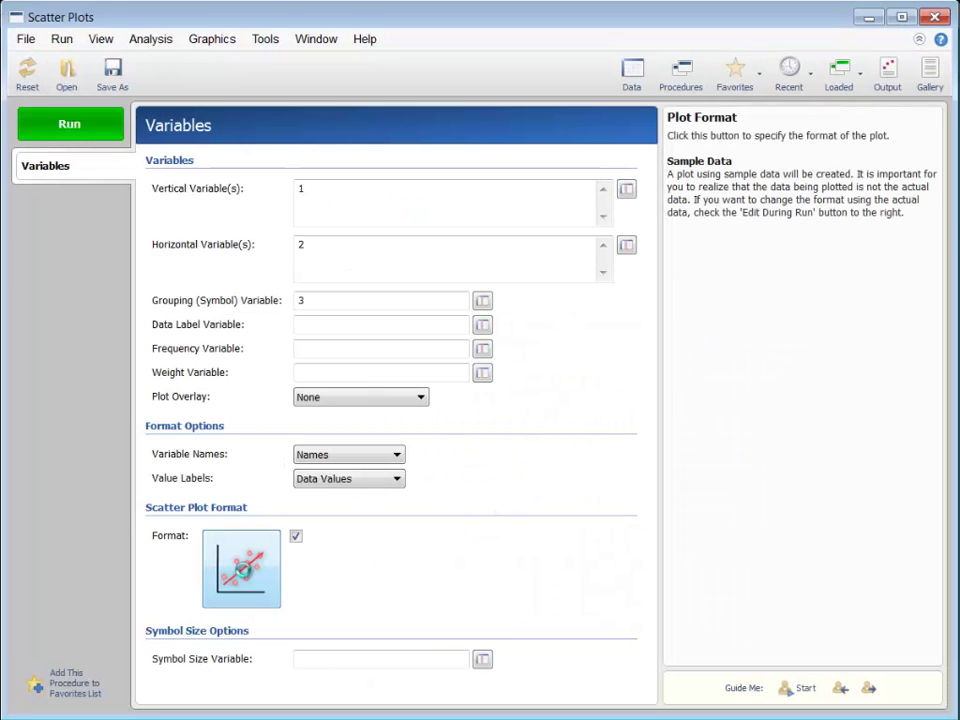
click(242, 568)
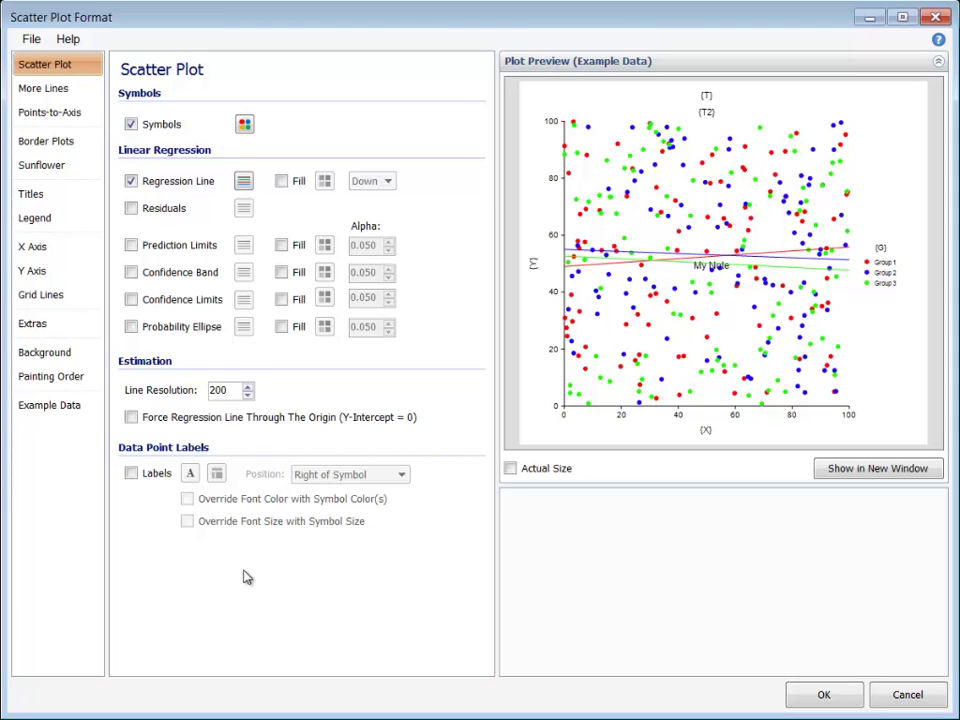